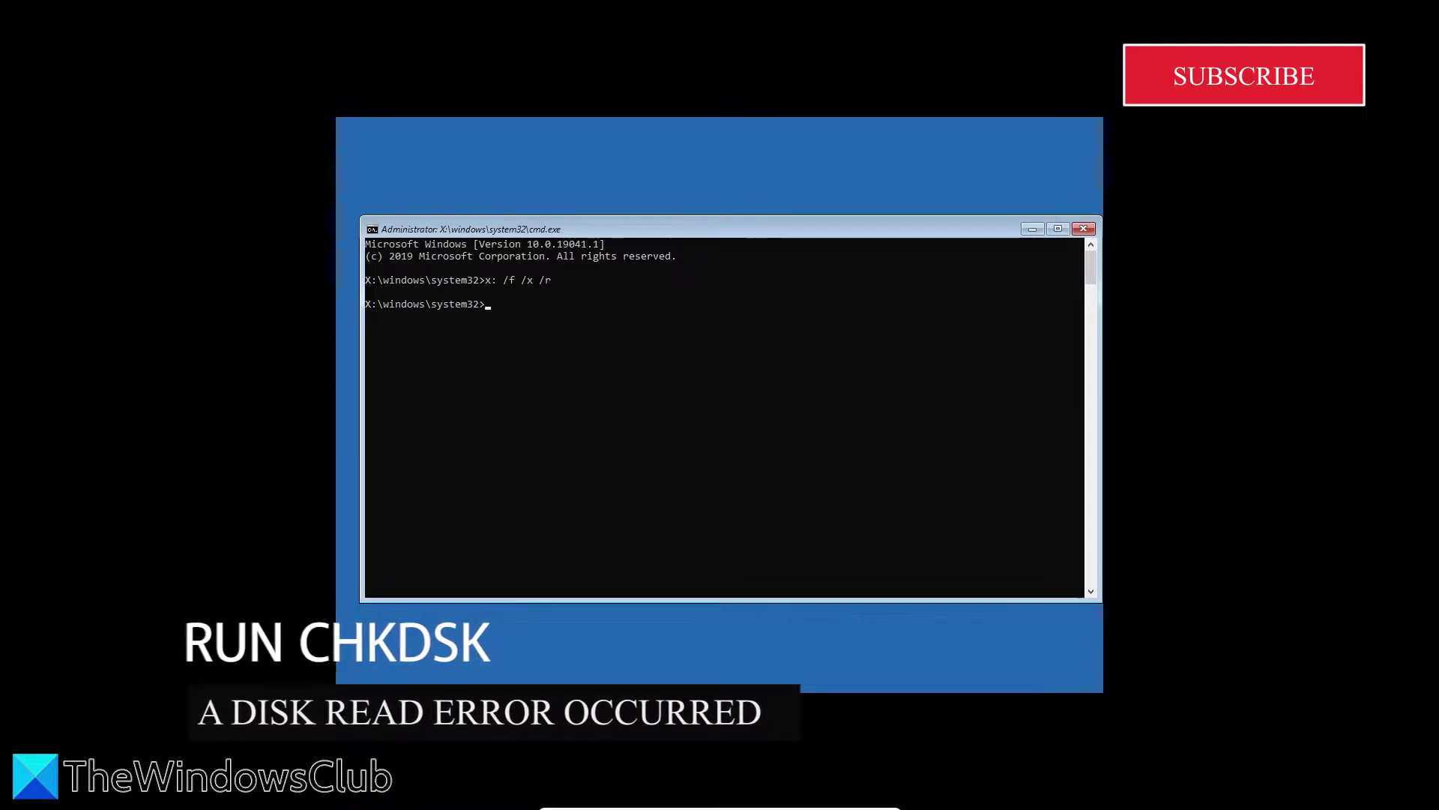
type("chkd")
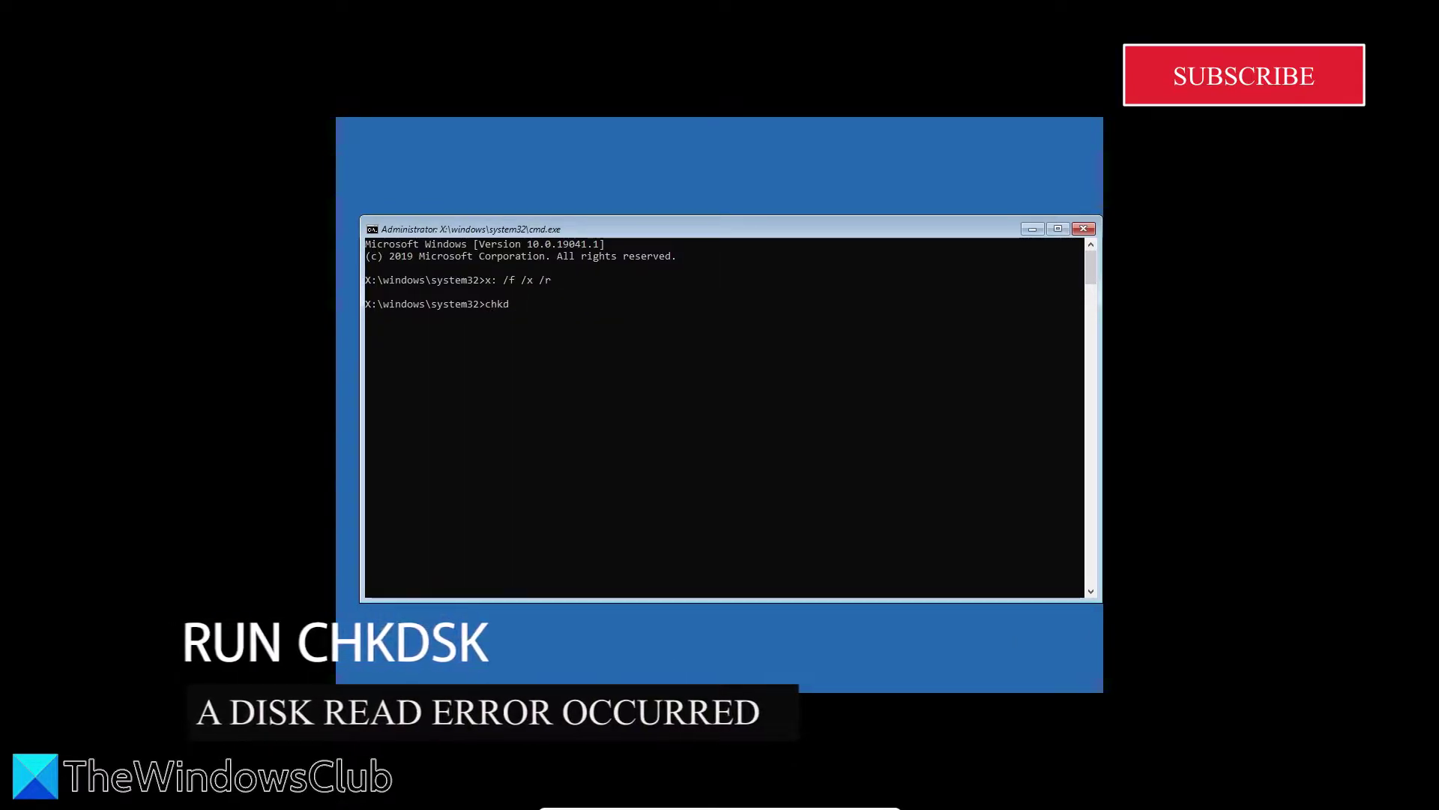
type("sk c: /f /x")
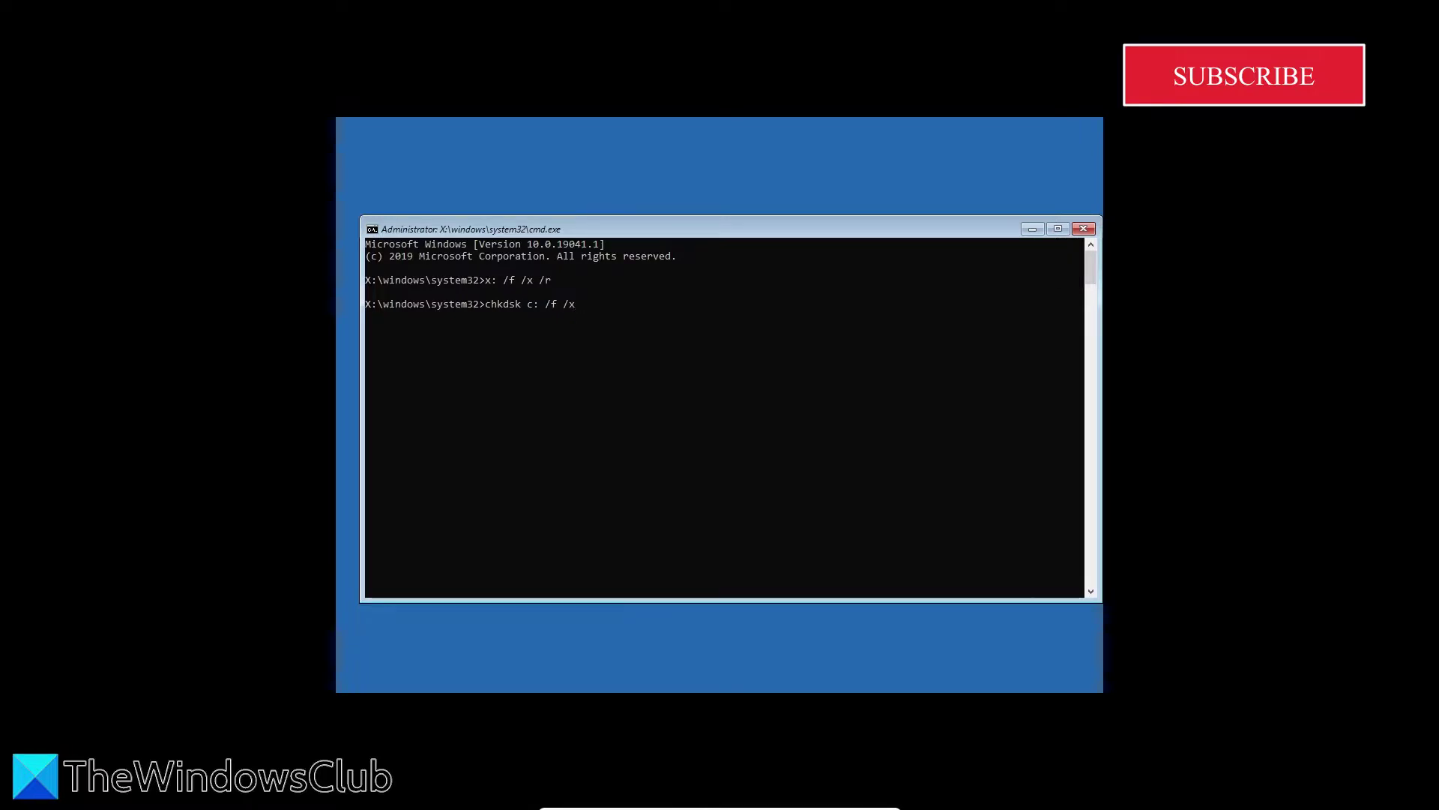
type(" /r")
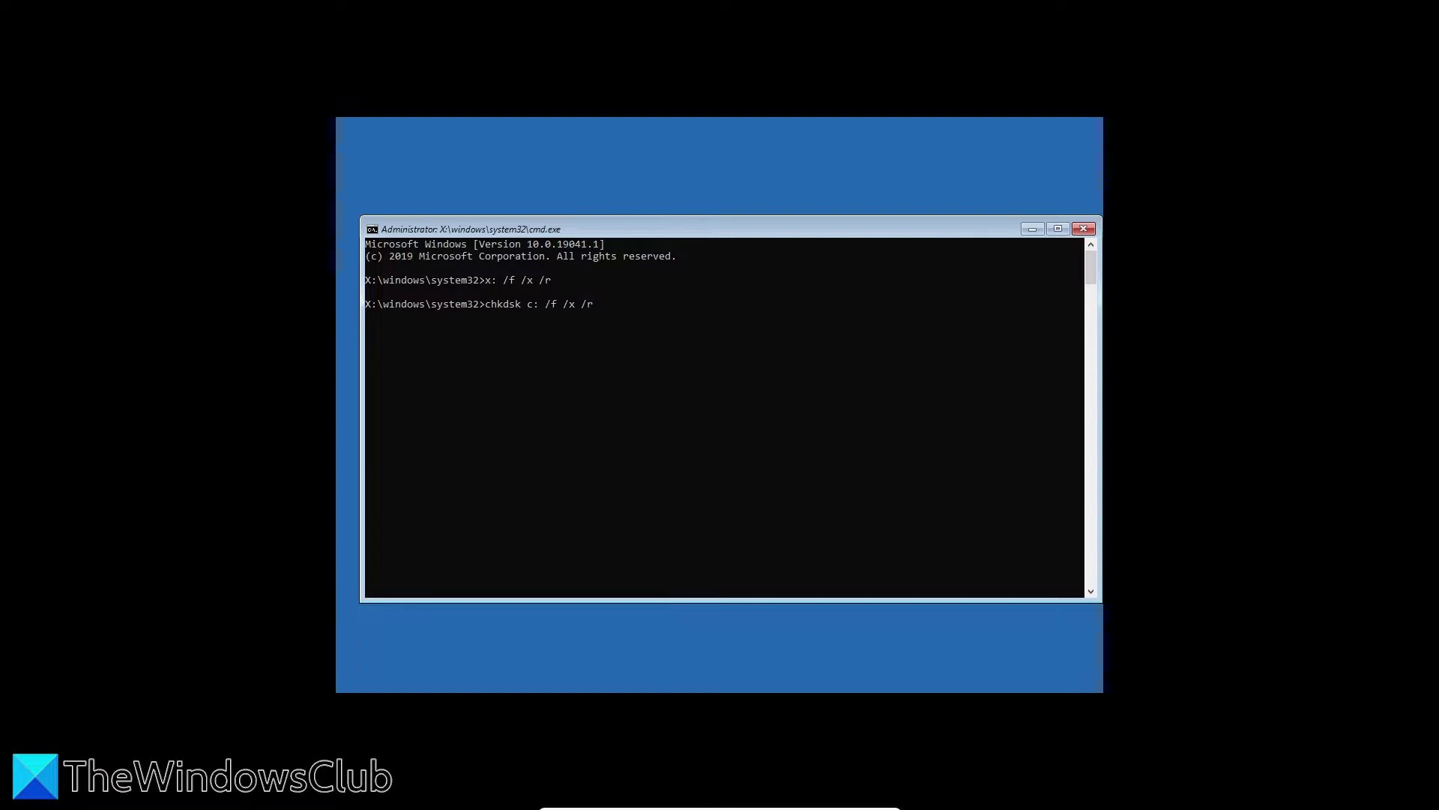
Run chkdsk c: /f /x /r to scan drive C: for bad sectors and repair errors
key("Return")
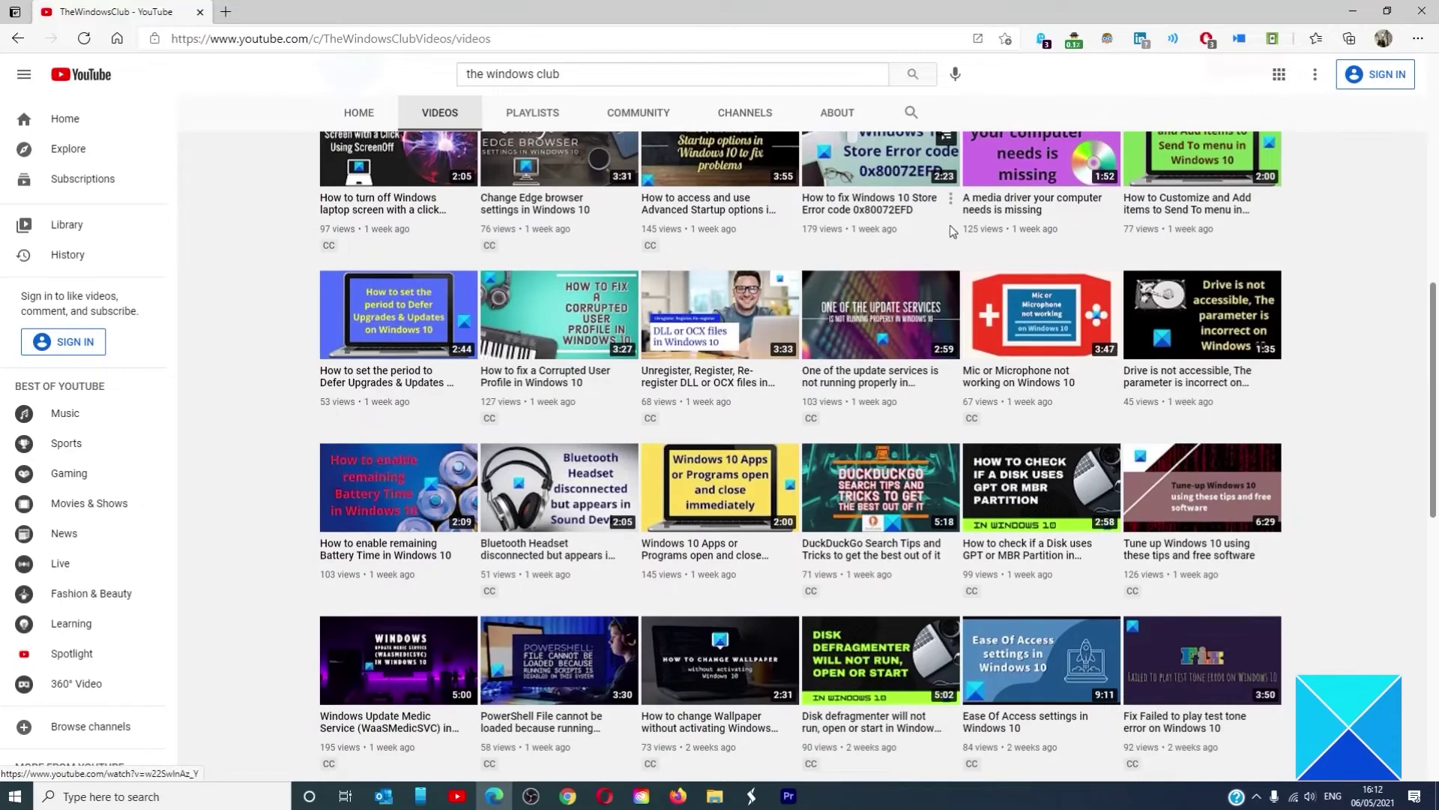
scroll(950, 231, "down", 5)
scroll(951, 231, "down", 4)
scroll(950, 231, "down", 3)
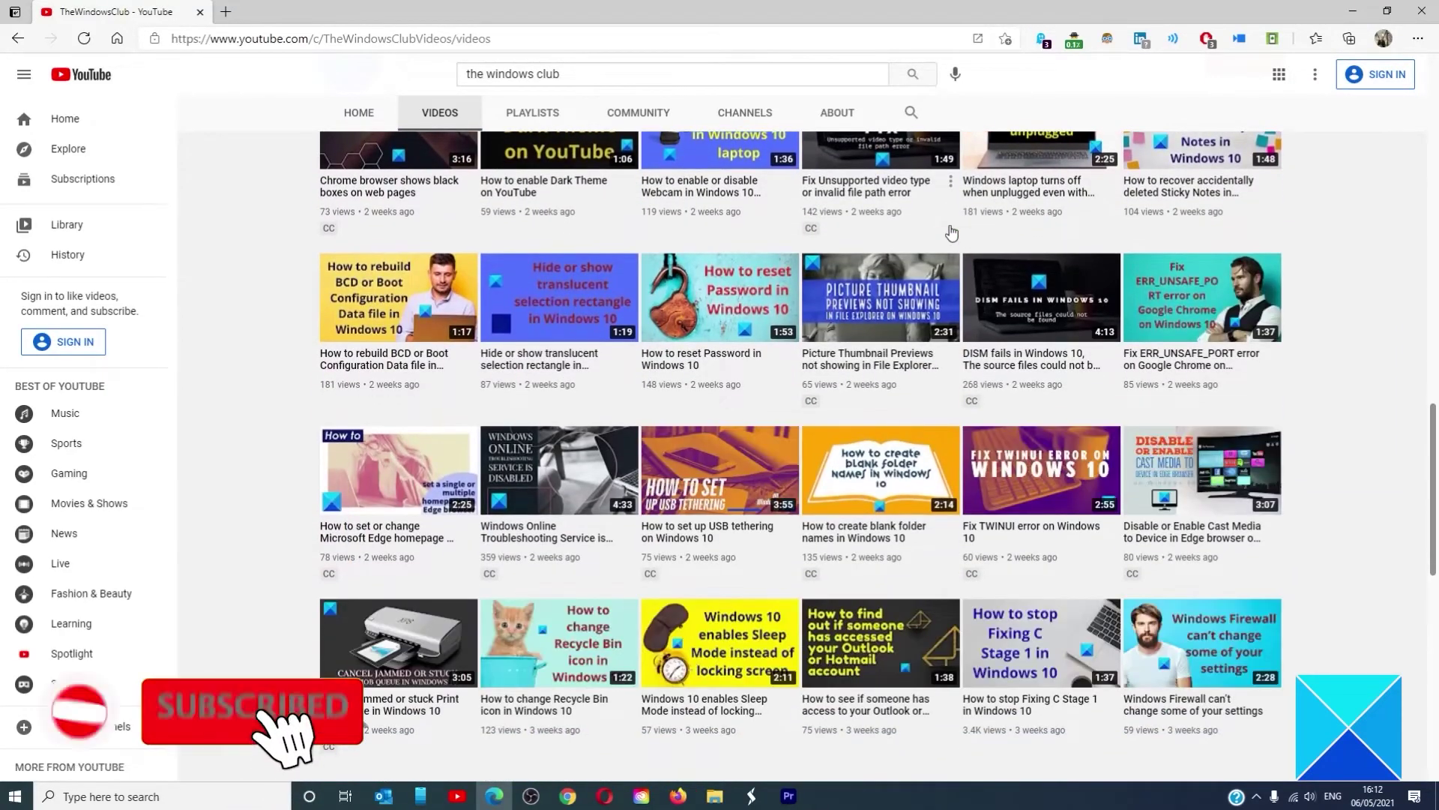
scroll(950, 230, "up", 5)
scroll(950, 230, "up", 4)
scroll(950, 231, "up", 4)
scroll(950, 231, "up", 5)
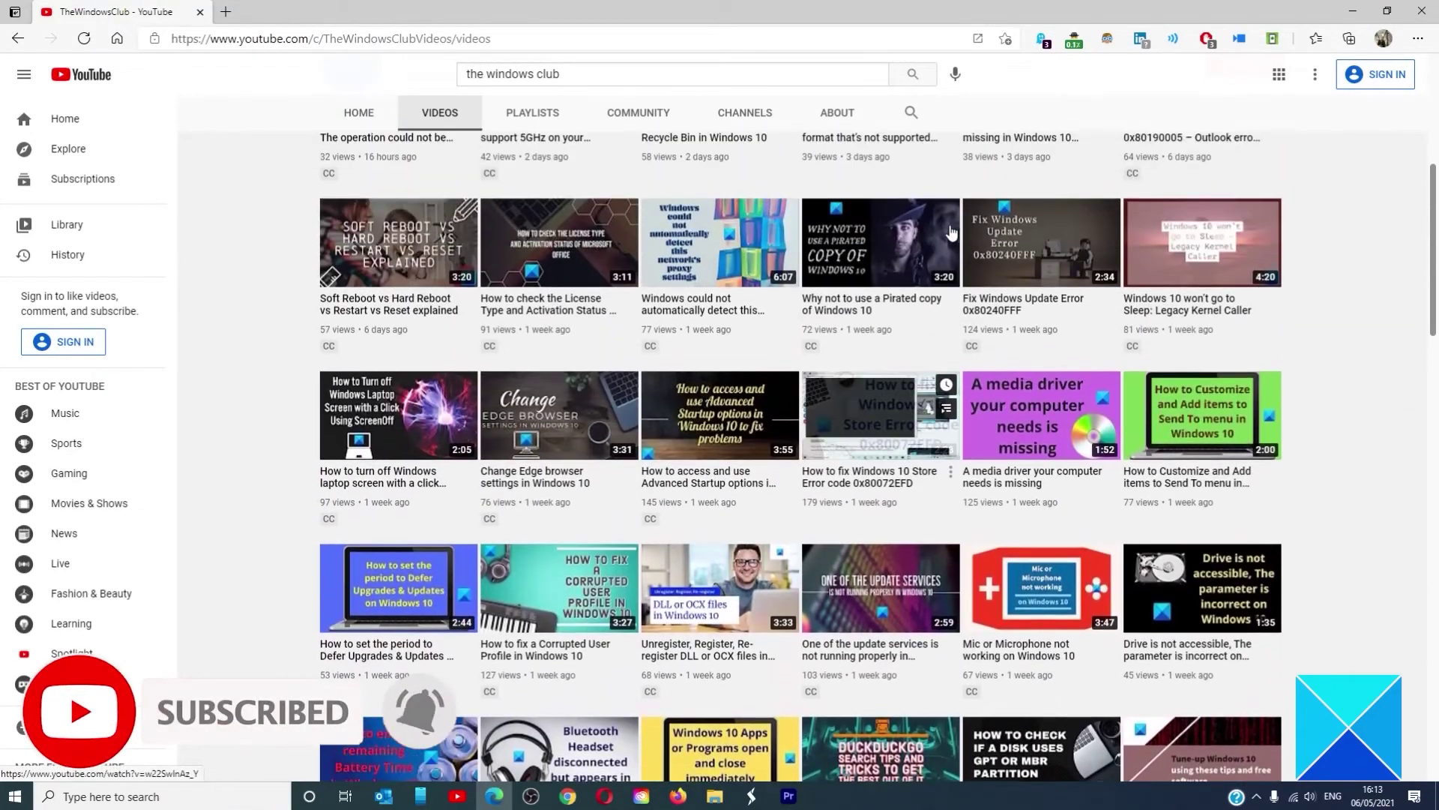